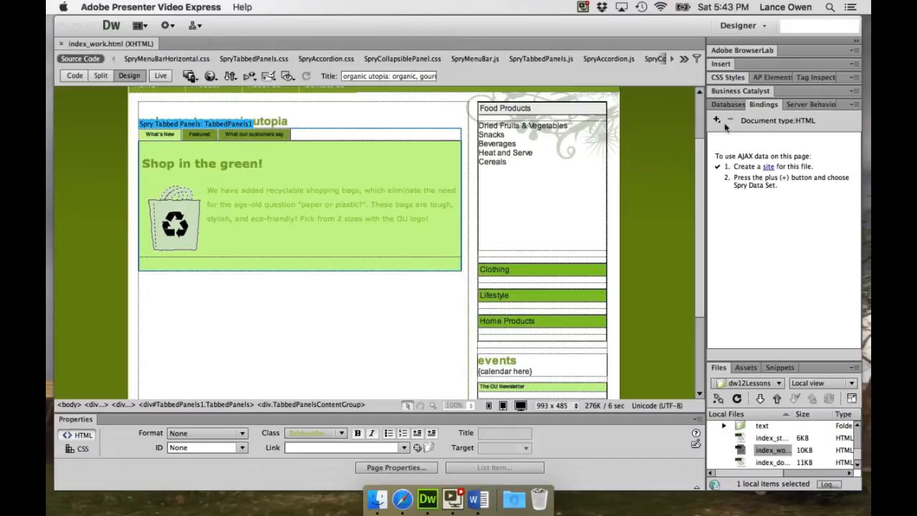
Tidy the docked panels to reveal the Spry objects, start a new Spry data set and bring its dialog fully into view
{"action": "left_click", "coordinate": [714, 77]}
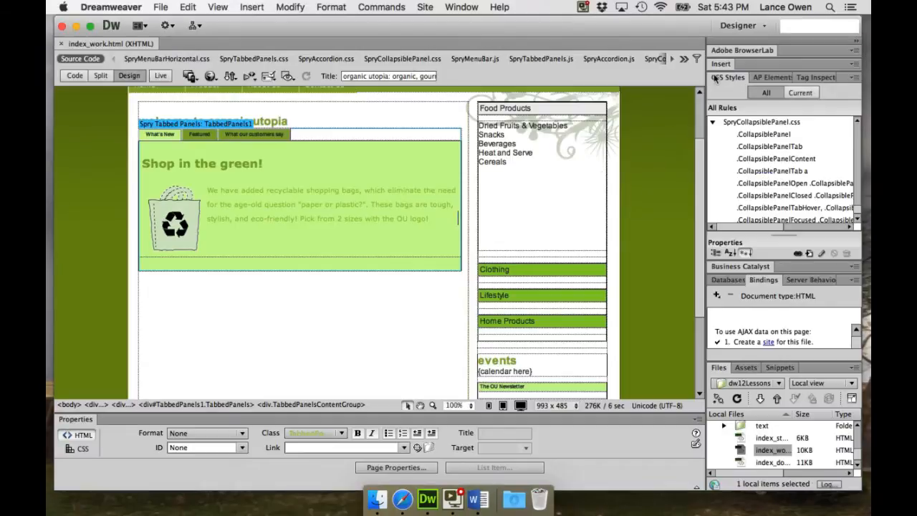
{"action": "left_click", "coordinate": [714, 78]}
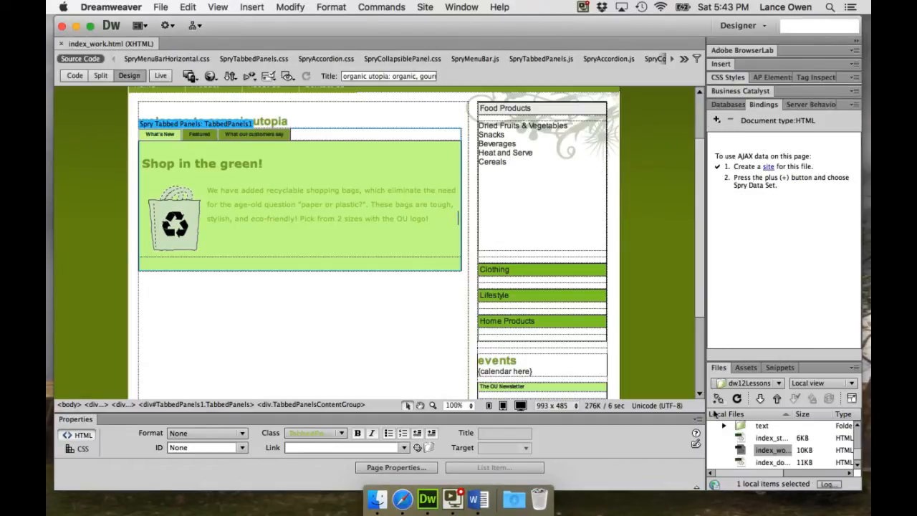
{"action": "left_click", "coordinate": [717, 367]}
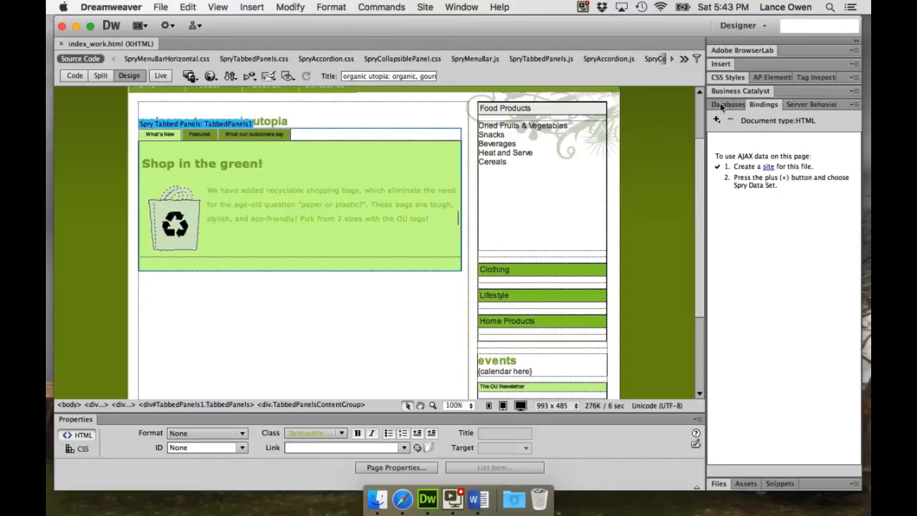
{"action": "left_click", "coordinate": [755, 104]}
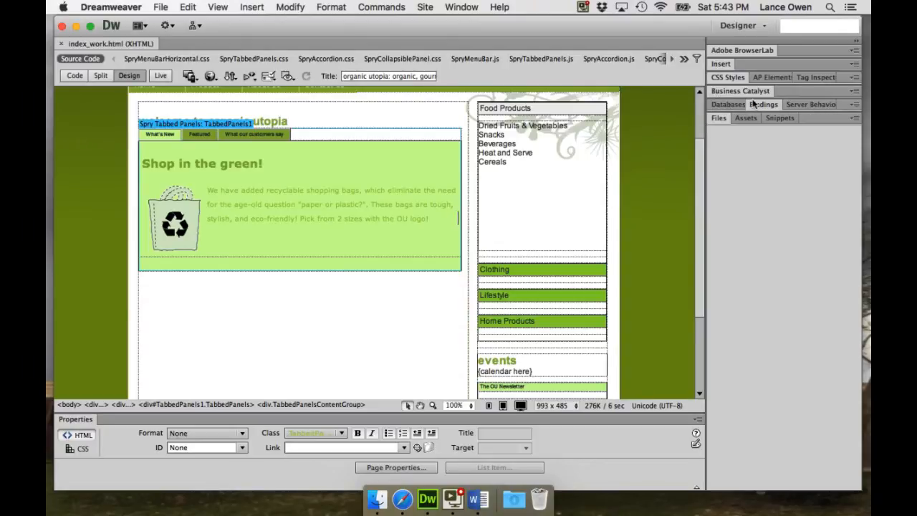
{"action": "left_click", "coordinate": [716, 64]}
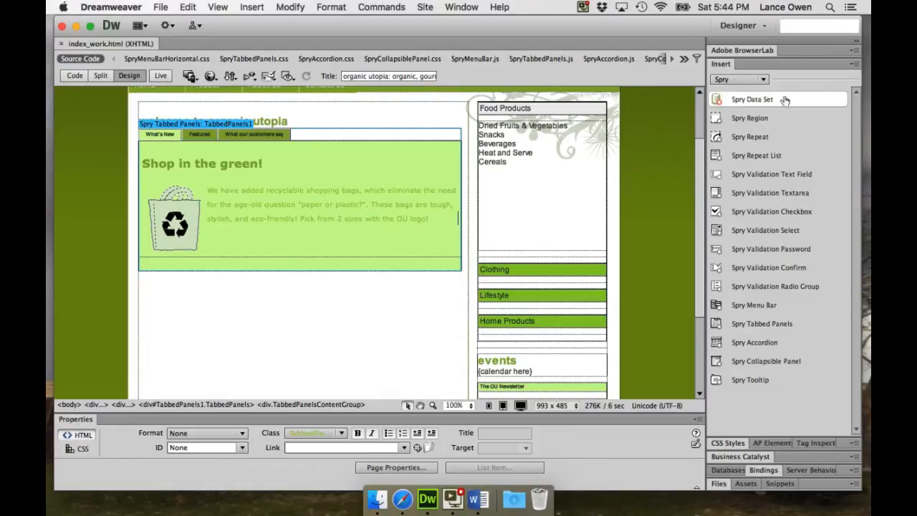
{"action": "left_click", "coordinate": [732, 104]}
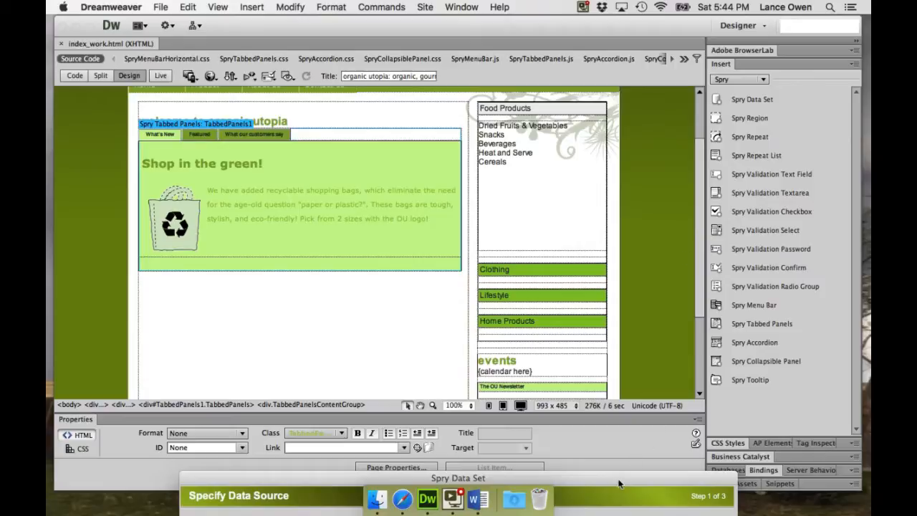
{"action": "left_click_drag", "start_coordinate": [613, 476], "coordinate": [632, 31]}
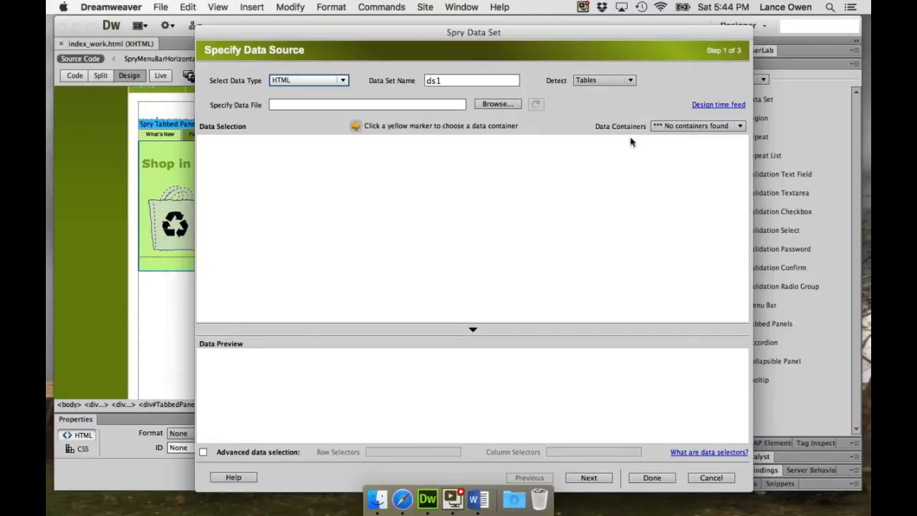
Set the Spry data set's data type to XML and name the data set events
{"action": "left_click", "coordinate": [342, 81]}
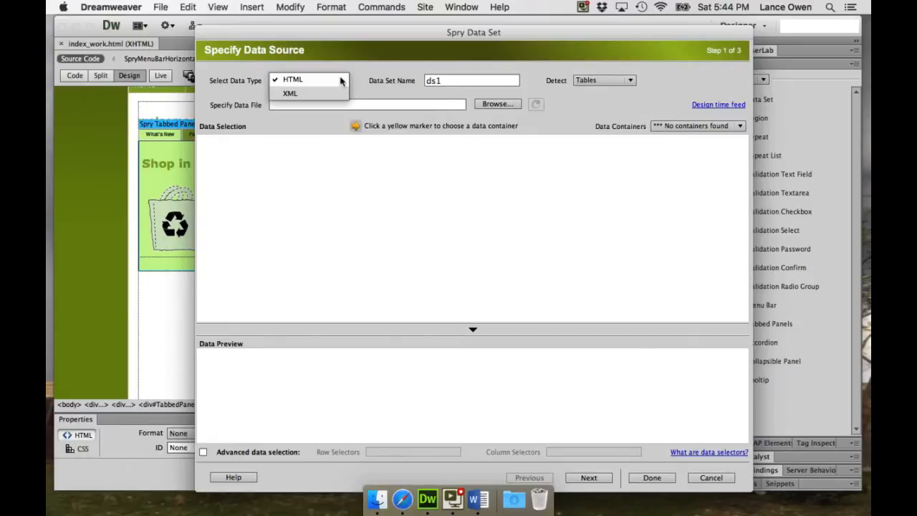
{"action": "left_click", "coordinate": [289, 93]}
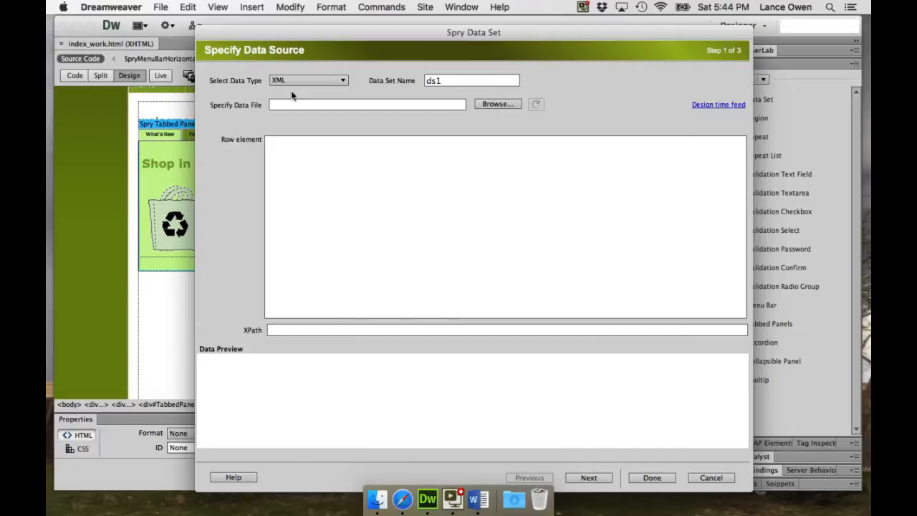
{"action": "left_click_drag", "start_coordinate": [445, 81], "coordinate": [423, 80]}
{"action": "type", "text": "events"}
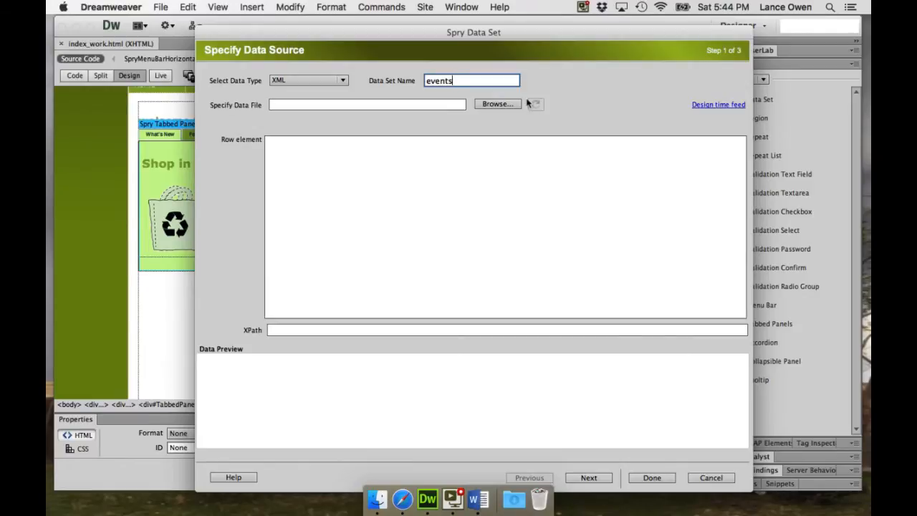
Specify events.xml from the site's data folder as the data file for the data set
{"action": "left_click", "coordinate": [481, 104]}
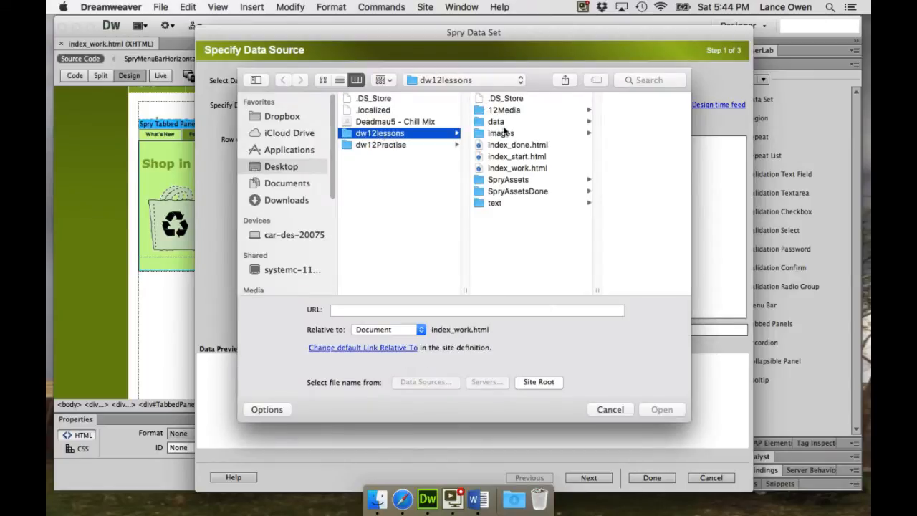
{"action": "left_click", "coordinate": [494, 123]}
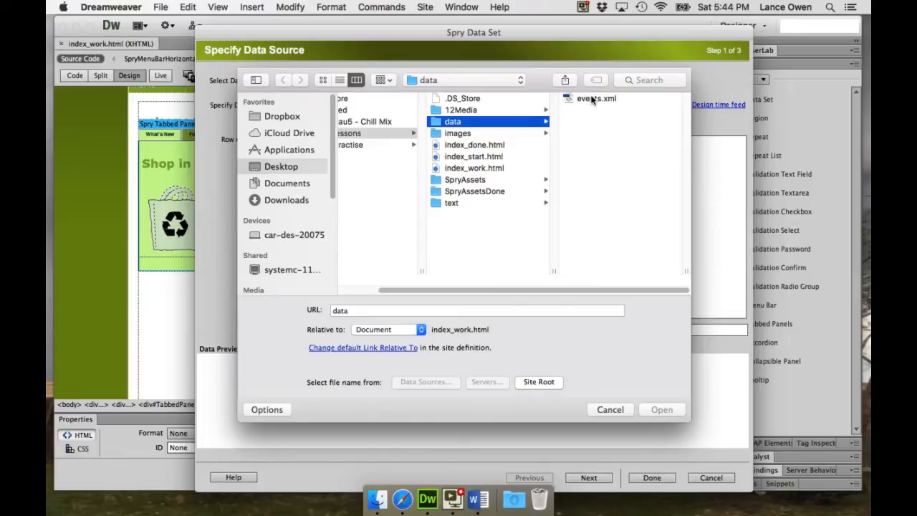
{"action": "left_click", "coordinate": [591, 99]}
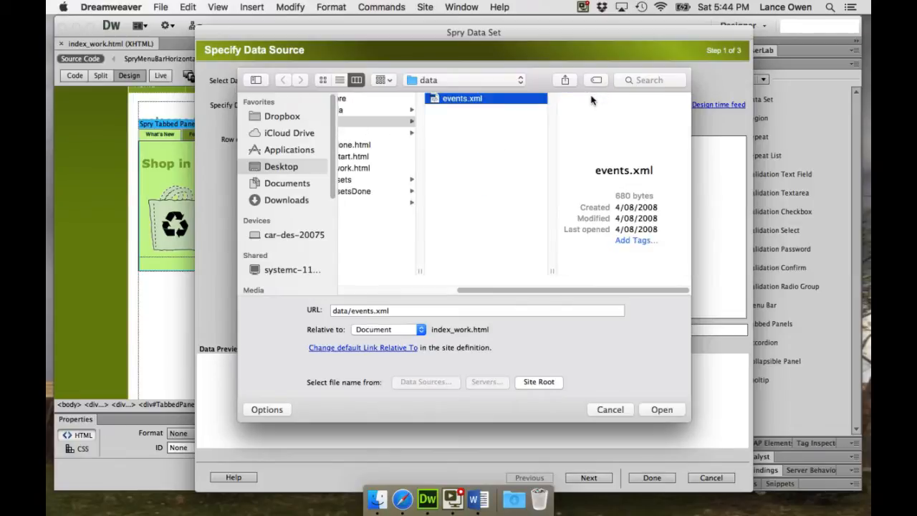
{"action": "left_click", "coordinate": [654, 409]}
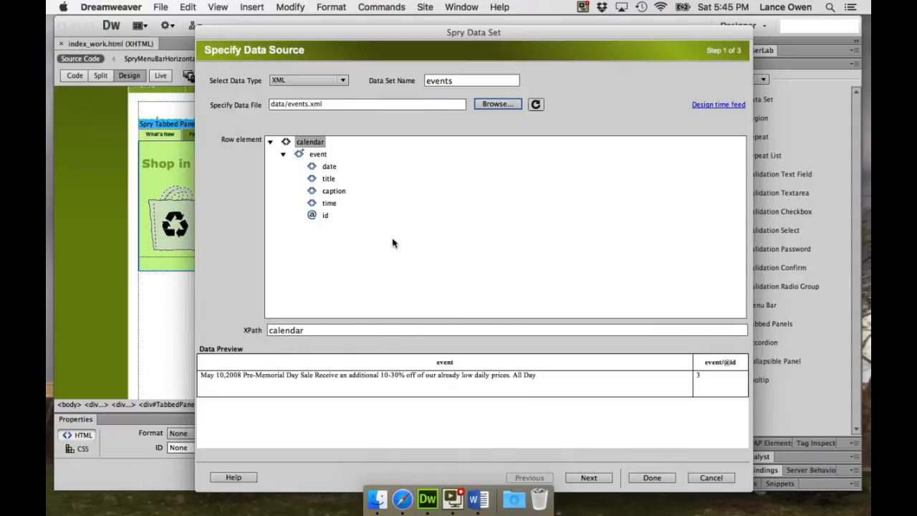
Choose the event element under calendar as the row element and finish creating the data set
{"action": "left_click", "coordinate": [281, 154]}
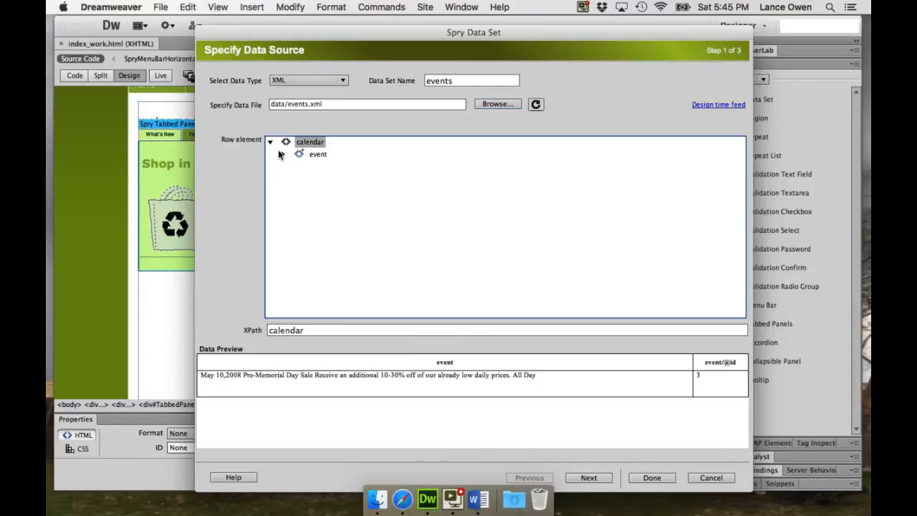
{"action": "left_click", "coordinate": [268, 141]}
{"action": "left_click", "coordinate": [268, 141]}
{"action": "left_click", "coordinate": [280, 154]}
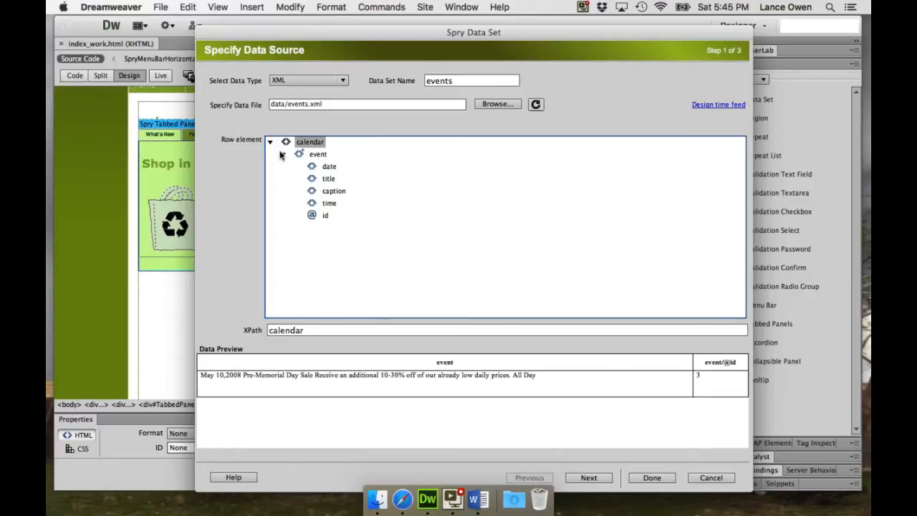
{"action": "left_click", "coordinate": [316, 154]}
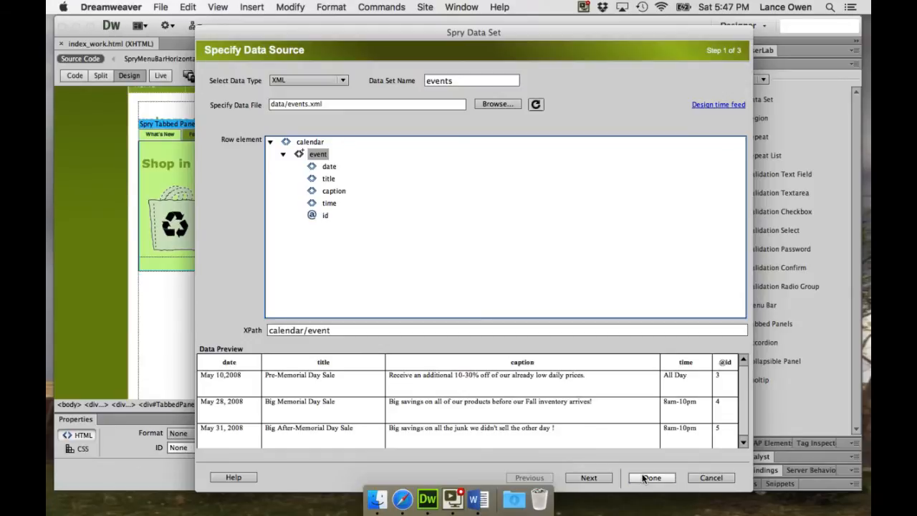
{"action": "left_click", "coordinate": [646, 478]}
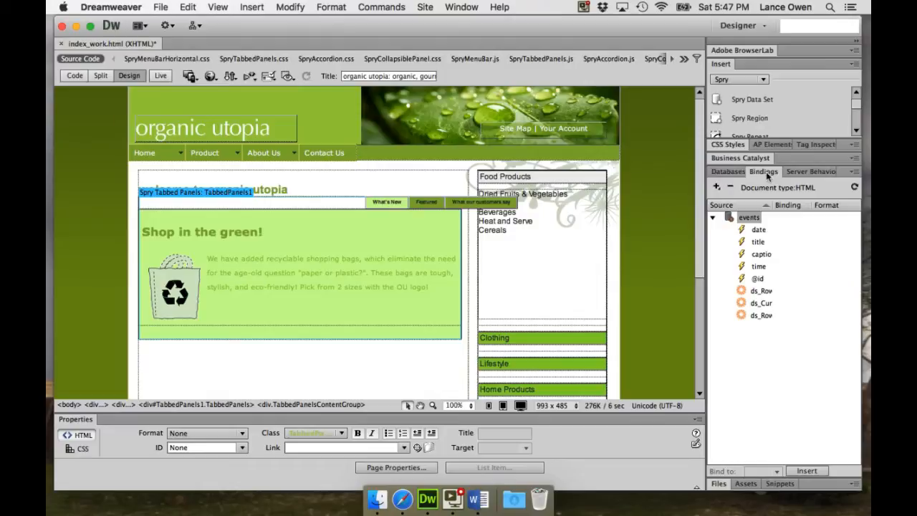
{"action": "left_click", "coordinate": [770, 175]}
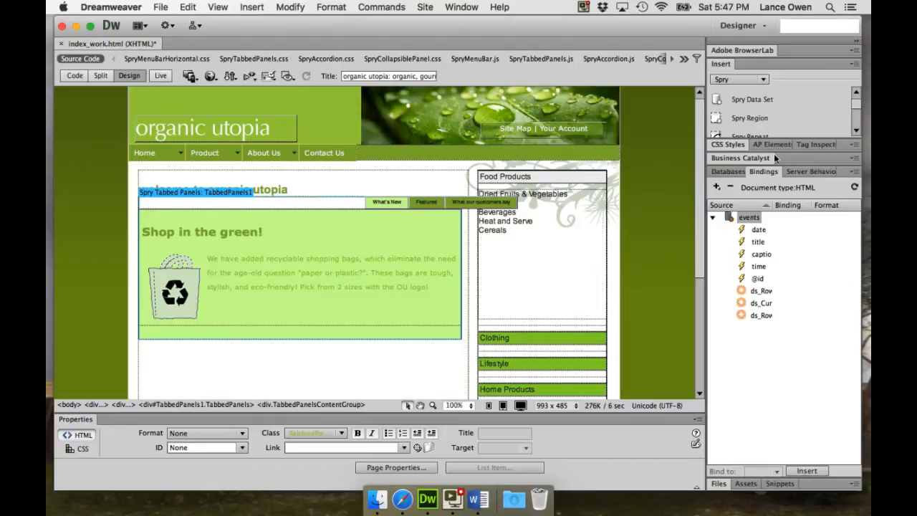
{"action": "left_click", "coordinate": [457, 9]}
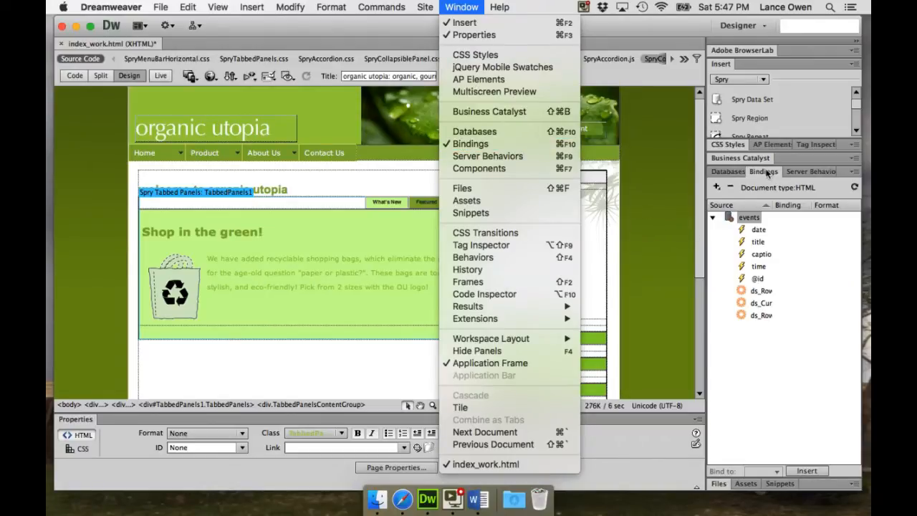
{"action": "left_click", "coordinate": [819, 249]}
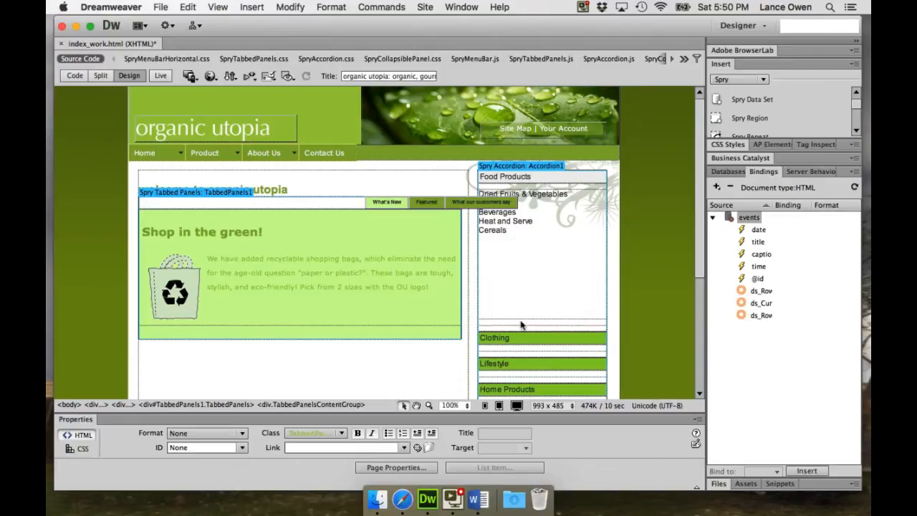
Delete the {calendar here} placeholder text below the events heading
{"action": "scroll", "coordinate": [521, 322], "scroll_direction": "down", "scroll_amount": 3}
{"action": "scroll", "coordinate": [521, 326], "scroll_direction": "down", "scroll_amount": 3}
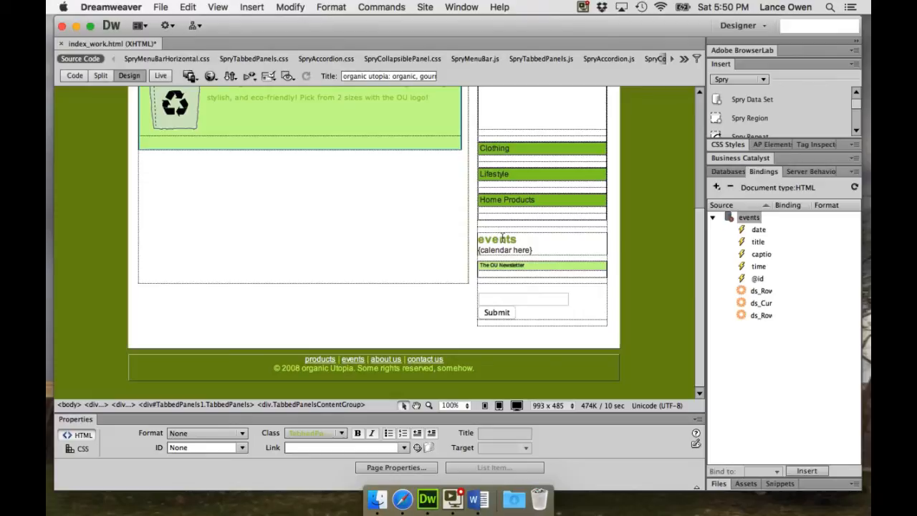
{"action": "left_click", "coordinate": [530, 244]}
{"action": "key", "text": "BackSpace"}
{"action": "key", "text": "BackSpace"}
{"action": "key", "text": "BackSpace"}
{"action": "key", "text": "BackSpace"}
{"action": "key", "text": "BackSpace"}
{"action": "key", "text": "BackSpace"}
{"action": "key", "text": "BackSpace"}
{"action": "key", "text": "BackSpace"}
{"action": "key", "text": "BackSpace"}
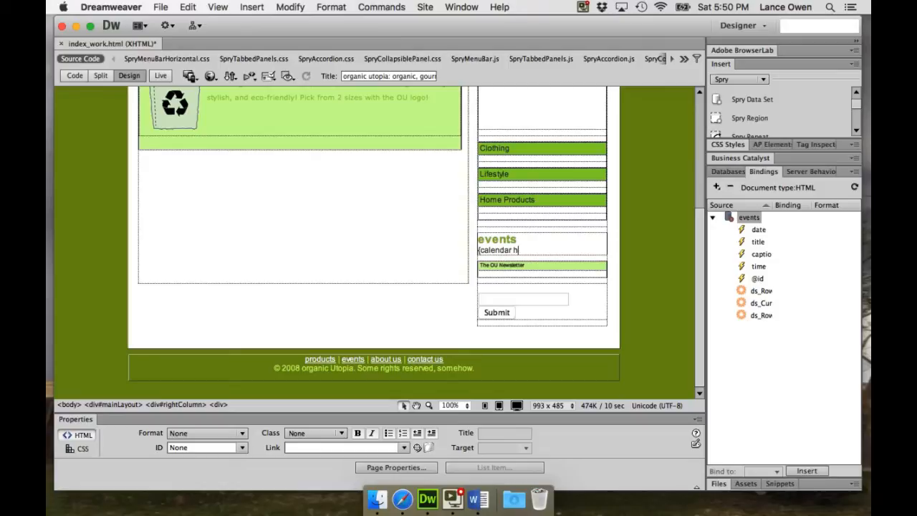
{"action": "key", "text": "BackSpace"}
{"action": "key", "text": "BackSpace"}
{"action": "key", "text": "BackSpace"}
{"action": "key", "text": "BackSpace"}
{"action": "key", "text": "BackSpace"}
{"action": "key", "text": "BackSpace"}
{"action": "key", "text": "BackSpace"}
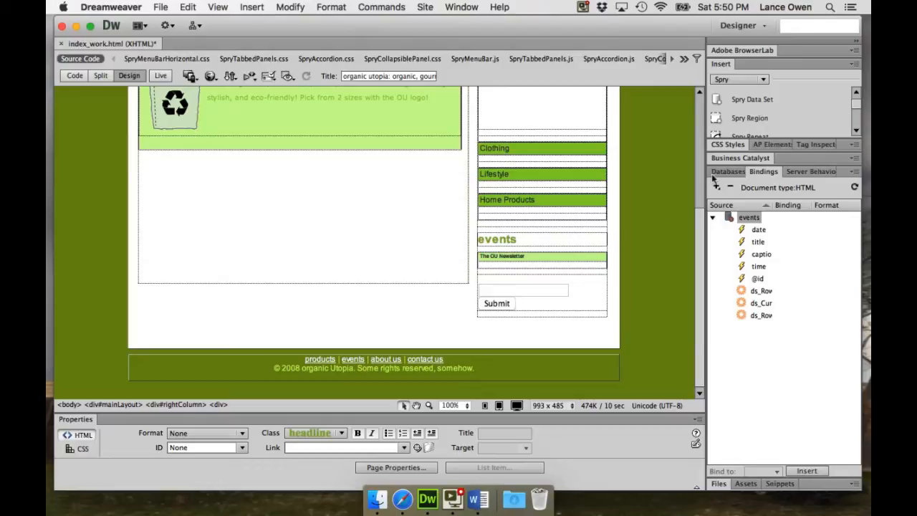
Insert a Spry Repeat List below the events heading as a DL (Definition List) from events, with DT date and DD title, adding a Spry region
{"action": "left_click", "coordinate": [758, 174]}
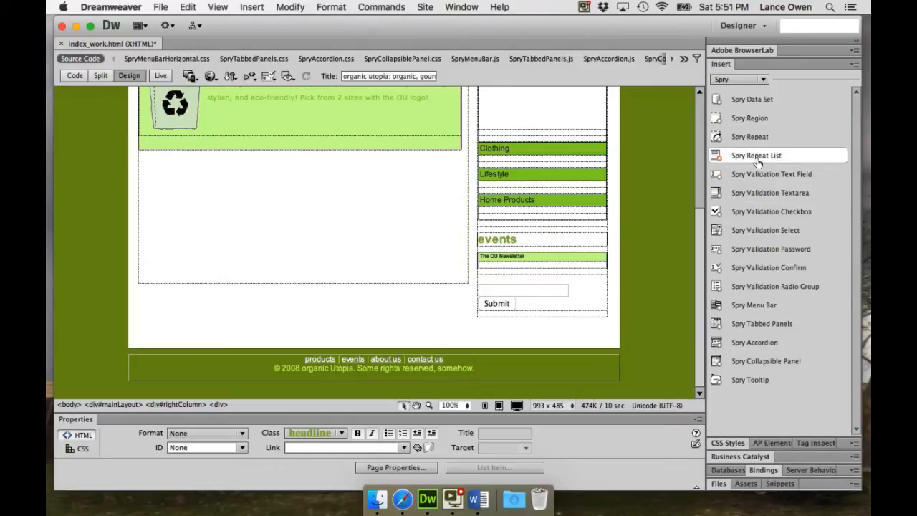
{"action": "left_click", "coordinate": [729, 158]}
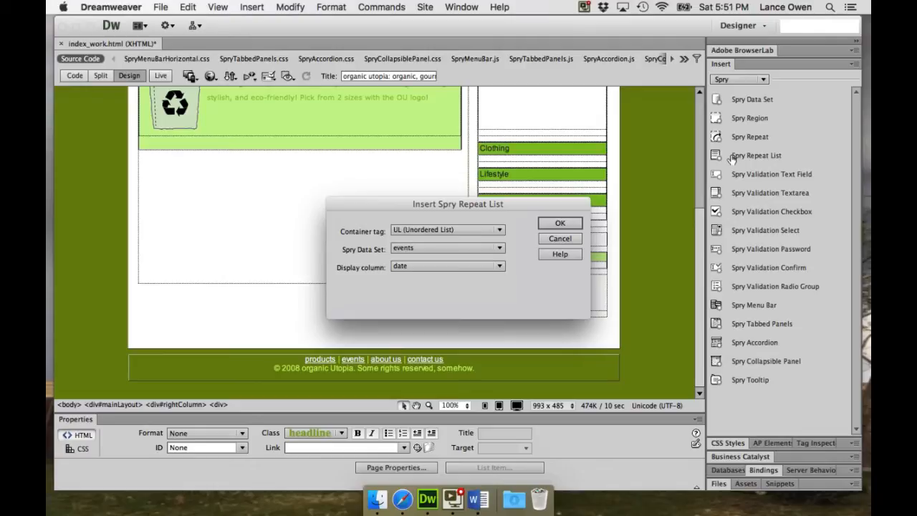
{"action": "left_click", "coordinate": [497, 228]}
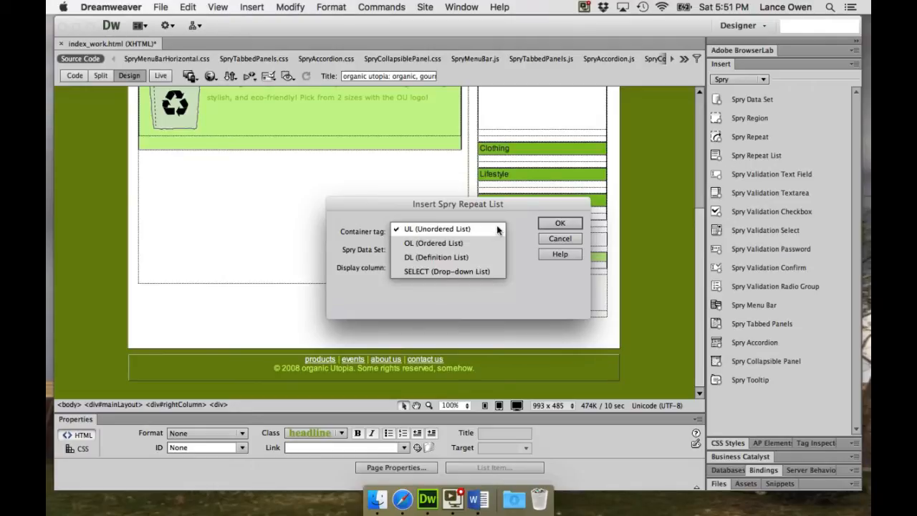
{"action": "left_click", "coordinate": [426, 256]}
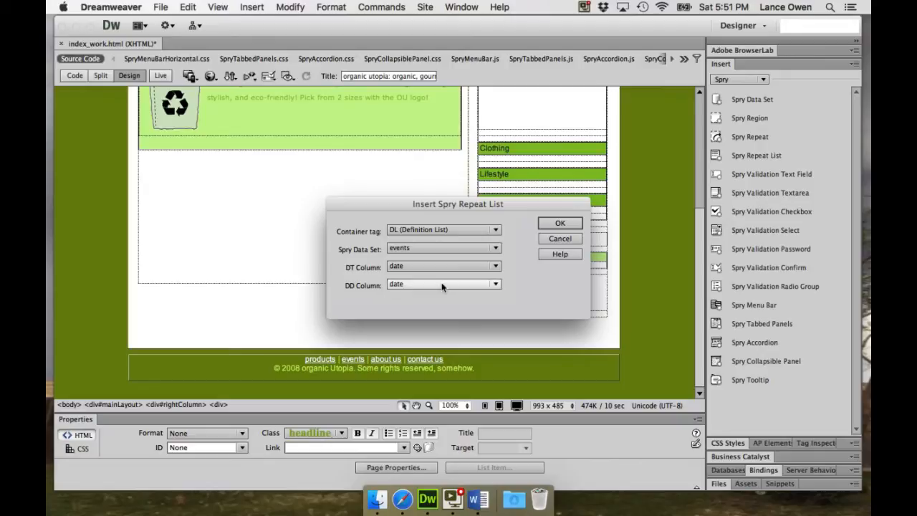
{"action": "left_click", "coordinate": [495, 284]}
{"action": "left_click", "coordinate": [415, 298]}
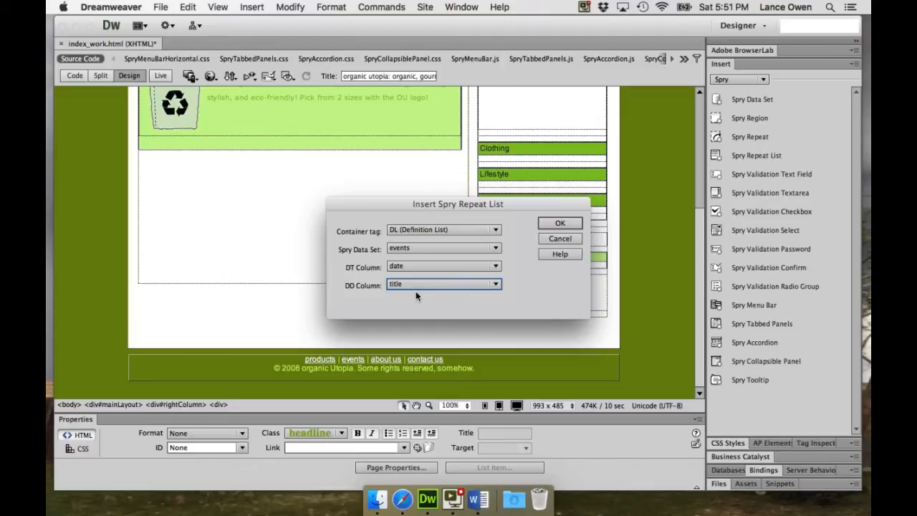
{"action": "left_click", "coordinate": [560, 225]}
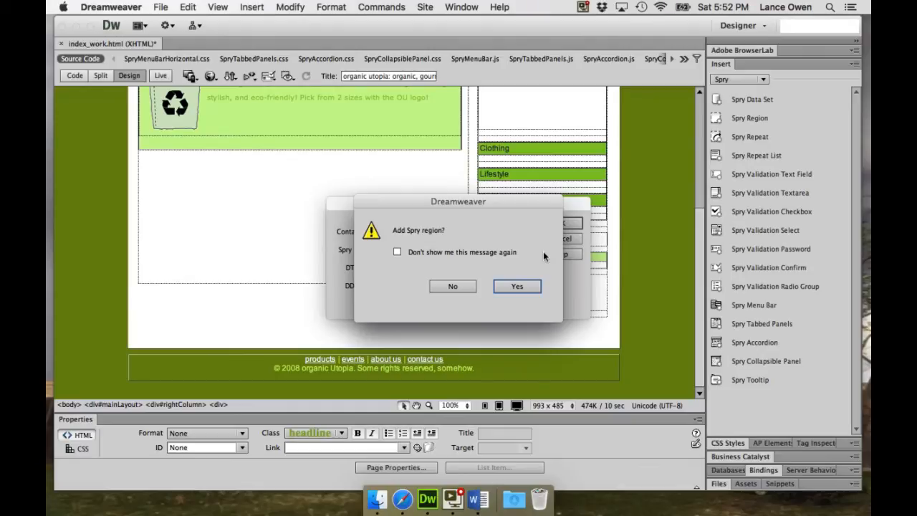
{"action": "left_click", "coordinate": [511, 285]}
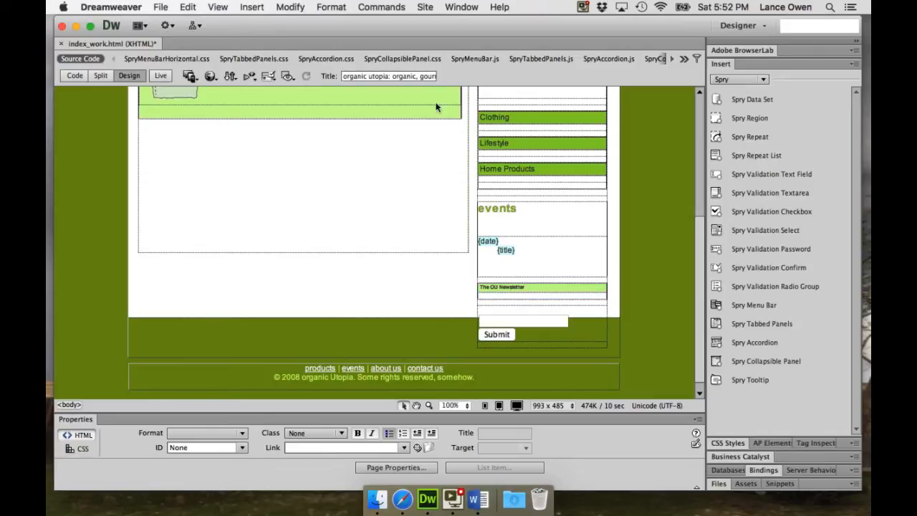
Save the page and accept copying the dependent Spry files to the local site
{"action": "left_click", "coordinate": [161, 7]}
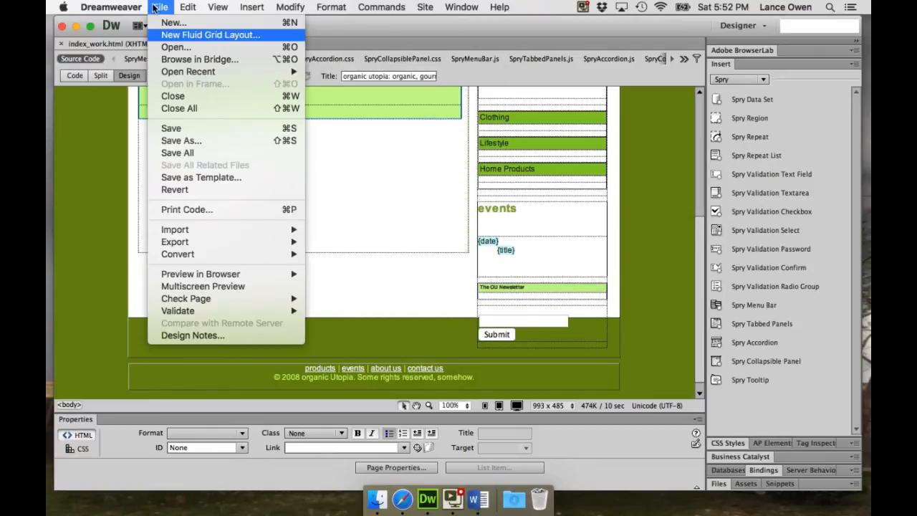
{"action": "left_click", "coordinate": [174, 128]}
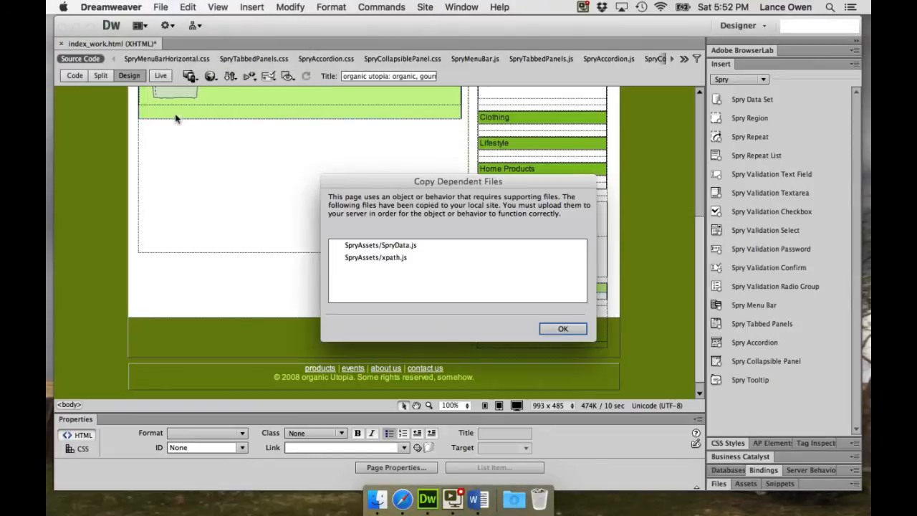
{"action": "left_click", "coordinate": [557, 327]}
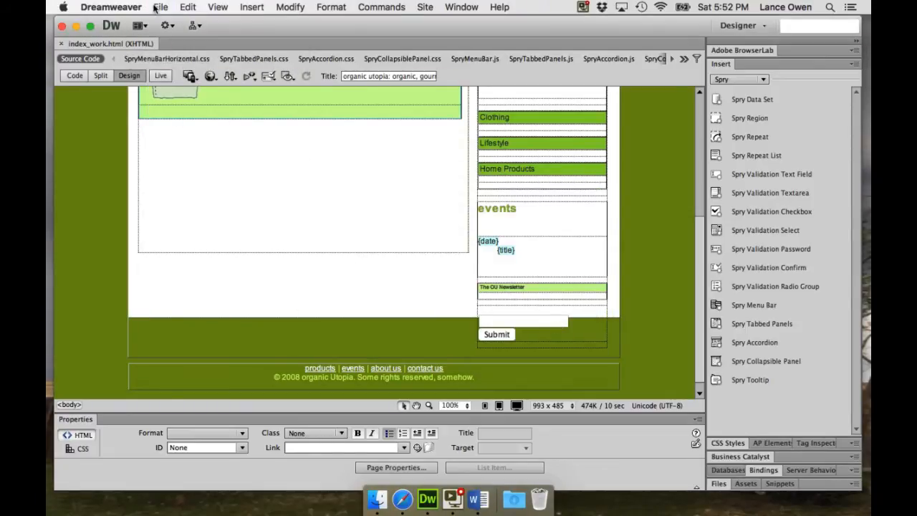
Preview index_work.html in Safari to check the events list, and close the preview window
{"action": "left_click", "coordinate": [156, 7]}
{"action": "mouse_move", "coordinate": [213, 273]}
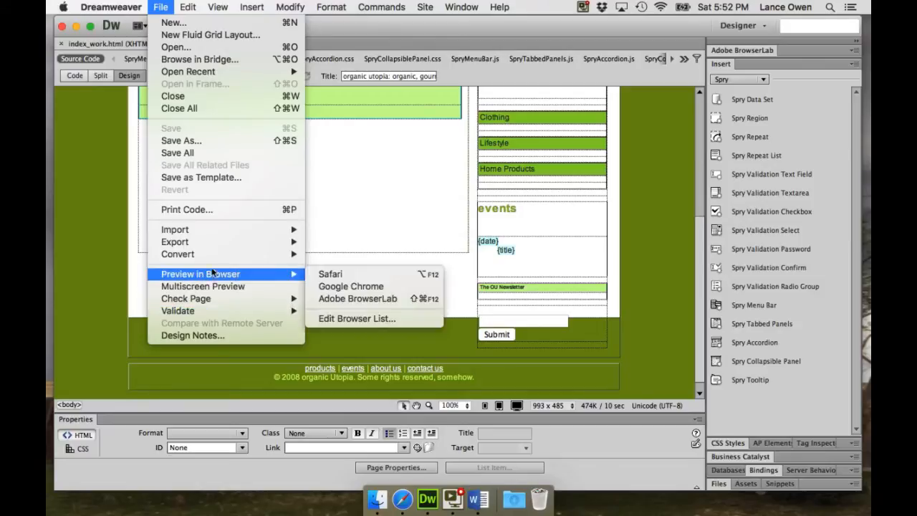
{"action": "left_click", "coordinate": [331, 274]}
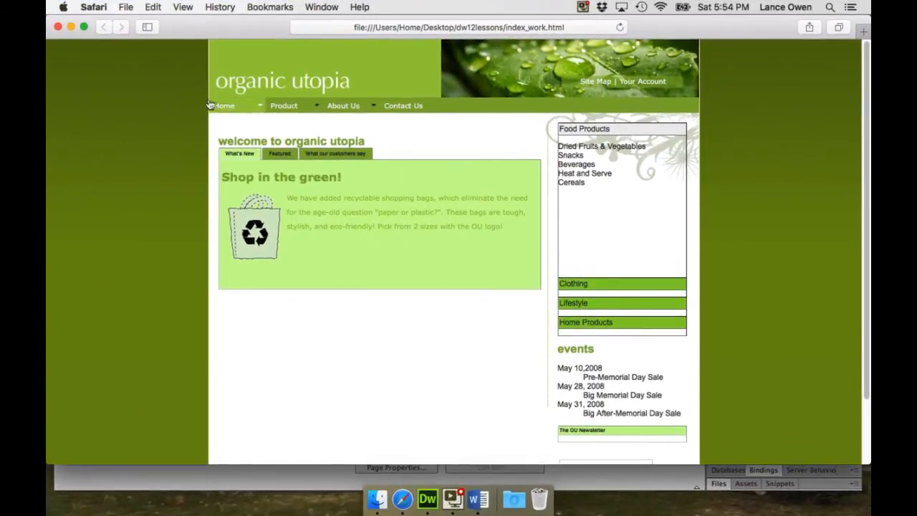
{"action": "left_click", "coordinate": [58, 26]}
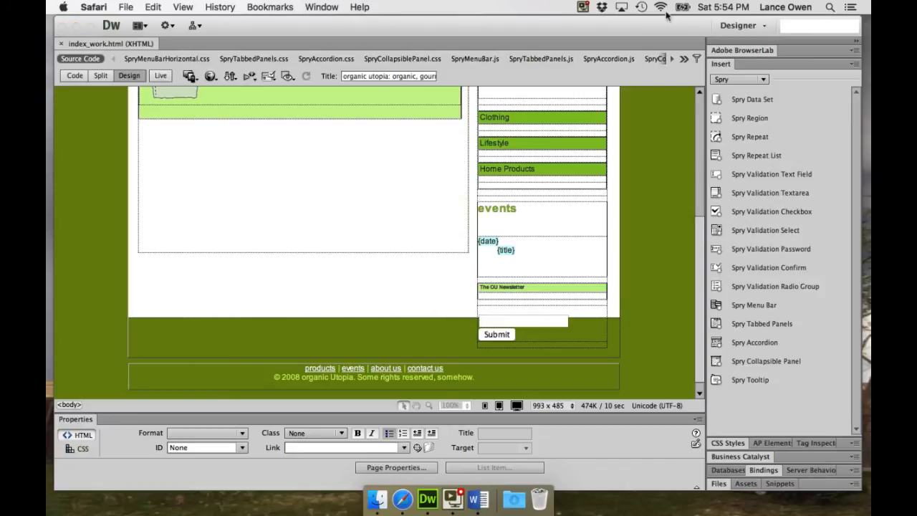
Add a colon after {date} in the events list and insert the time binding from the events data set behind it
{"action": "left_click", "coordinate": [722, 65]}
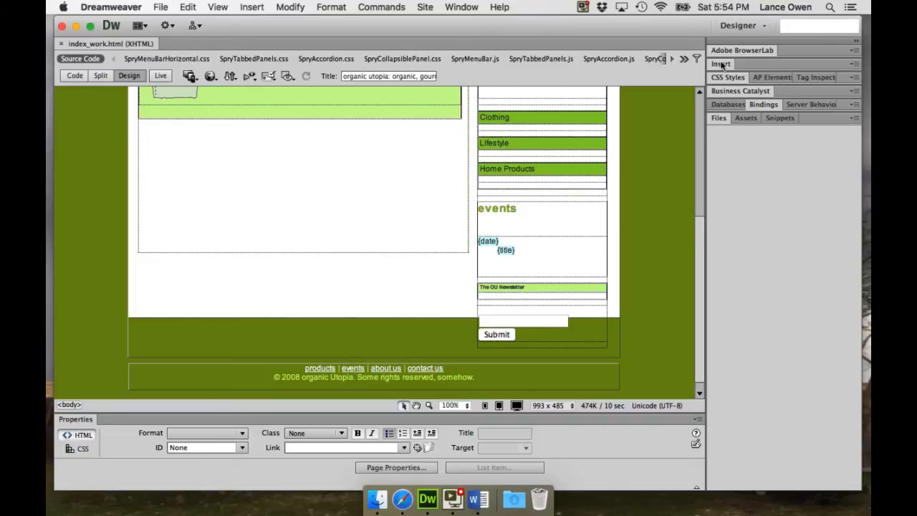
{"action": "left_click", "coordinate": [761, 105]}
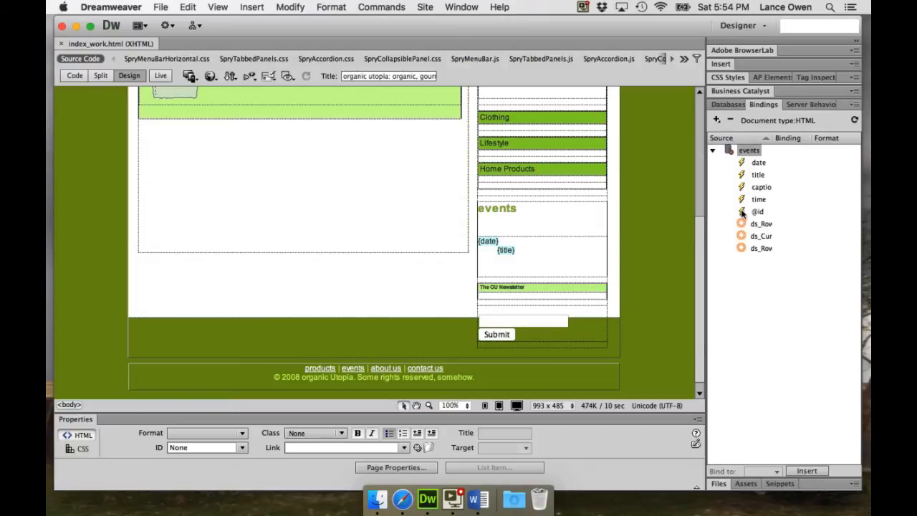
{"action": "left_click", "coordinate": [501, 239]}
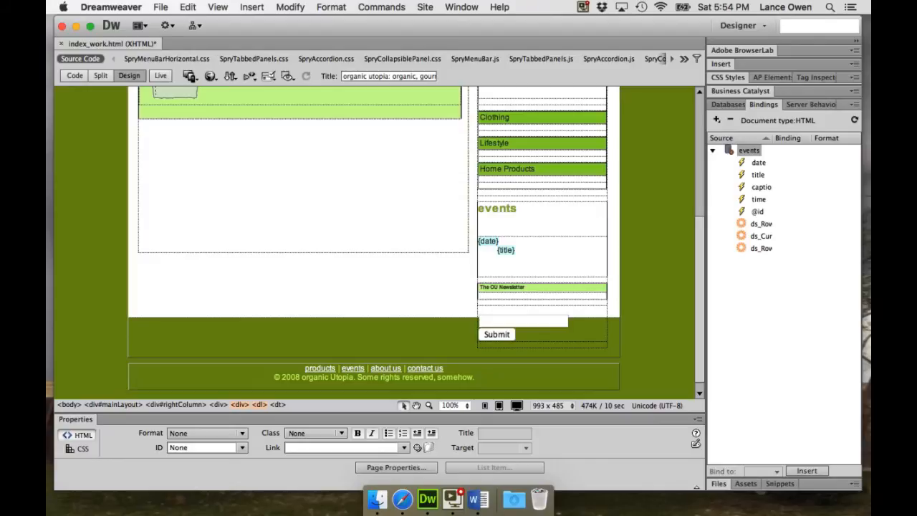
{"action": "type", "text": ":"}
{"action": "left_click", "coordinate": [752, 200]}
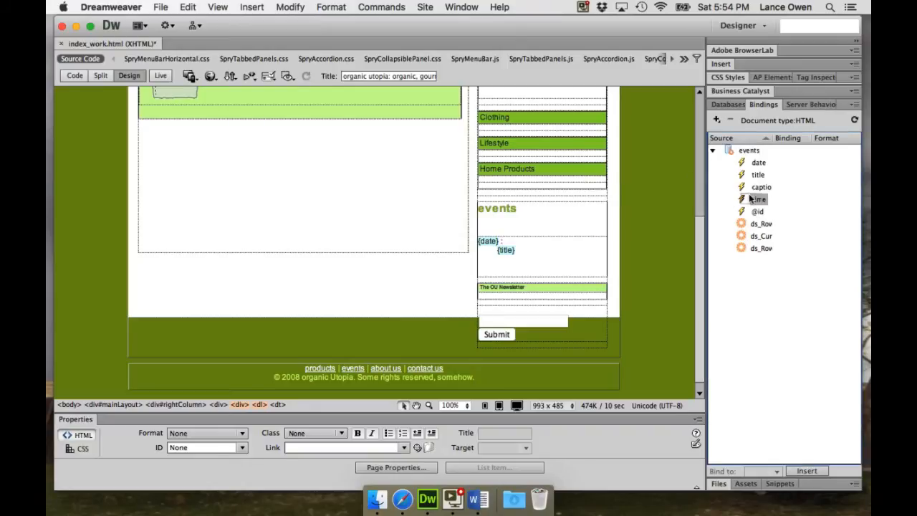
{"action": "left_click_drag", "start_coordinate": [752, 200], "coordinate": [541, 241]}
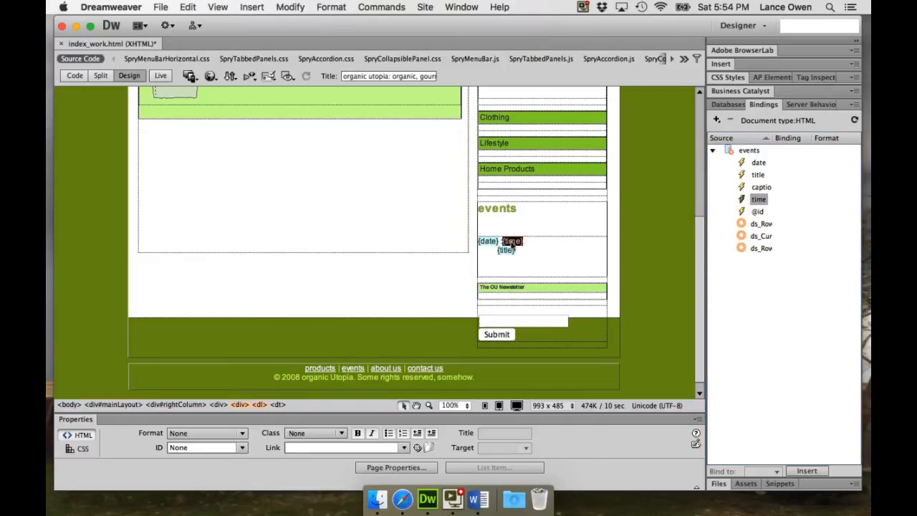
{"action": "left_click", "coordinate": [532, 242]}
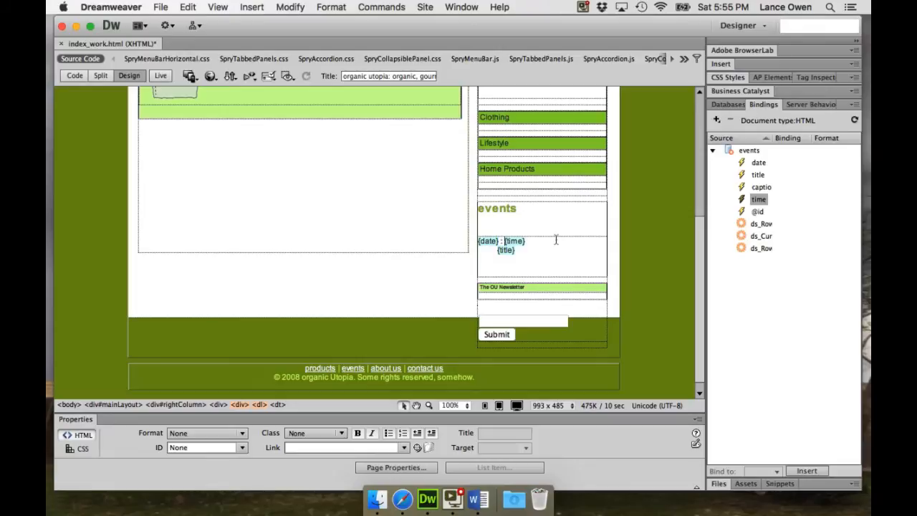
Add a new line below {title} in the events list and insert the caption binding there
{"action": "left_click", "coordinate": [516, 248]}
{"action": "key", "text": "Return"}
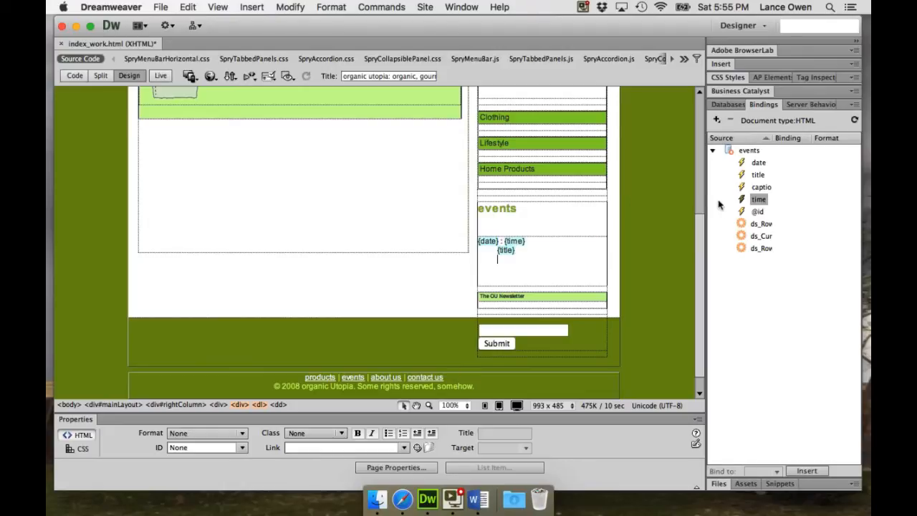
{"action": "left_click", "coordinate": [742, 187]}
{"action": "left_click_drag", "start_coordinate": [741, 187], "coordinate": [513, 260]}
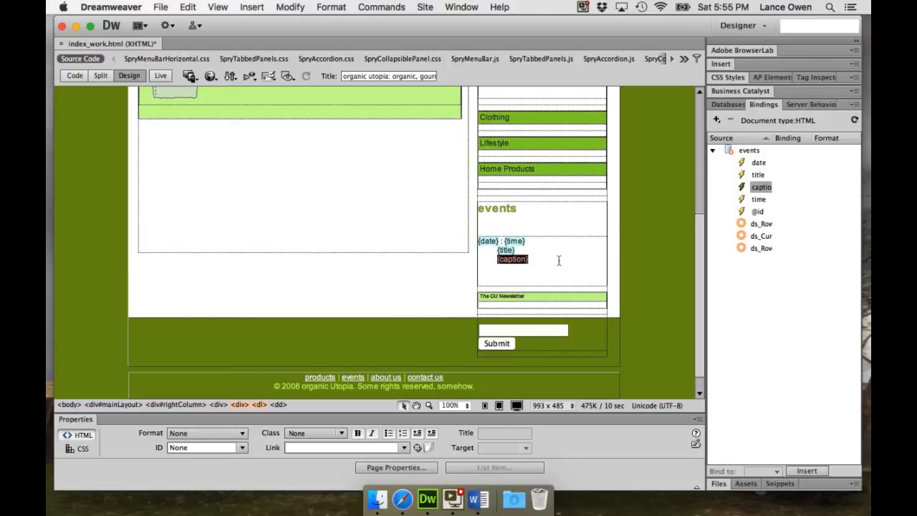
Check the events list with its times and captions in Live view, and return to the editable Design view
{"action": "left_click", "coordinate": [161, 75]}
{"action": "scroll", "coordinate": [493, 246], "scroll_direction": "down", "scroll_amount": 5}
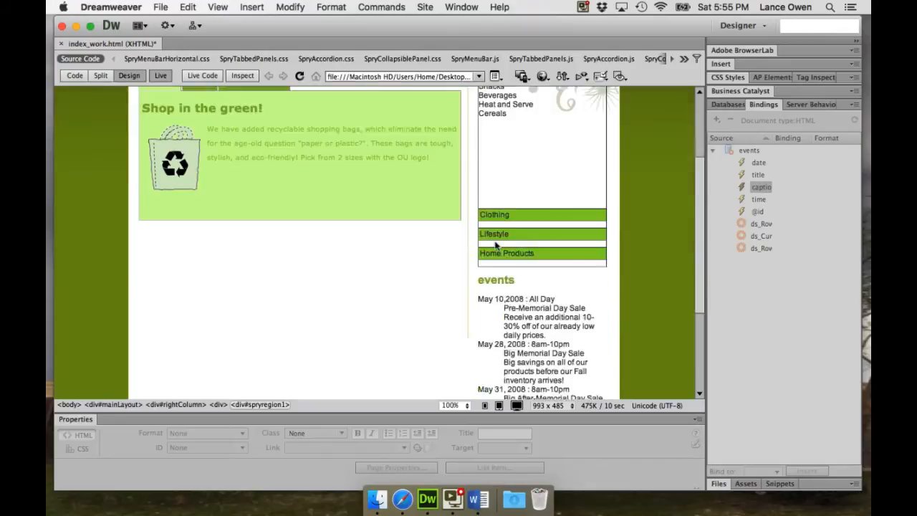
{"action": "scroll", "coordinate": [495, 245], "scroll_direction": "up", "scroll_amount": 1}
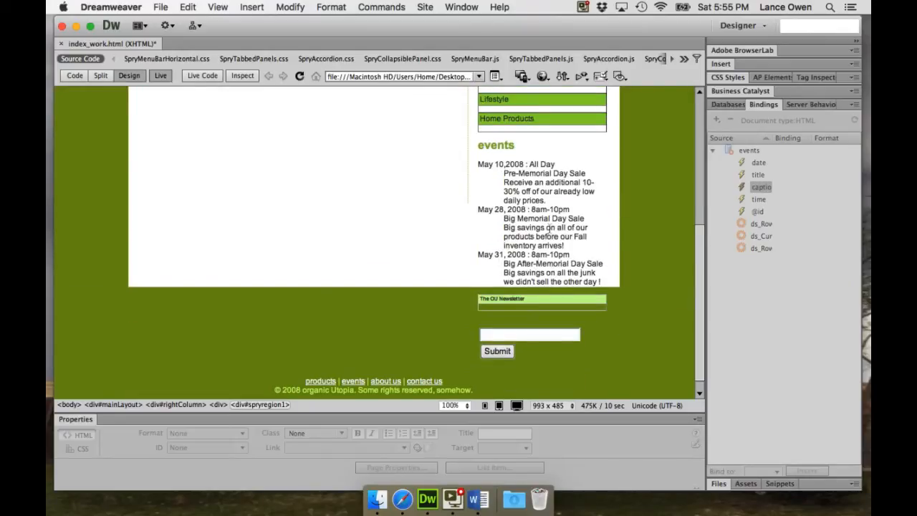
{"action": "left_click", "coordinate": [162, 75]}
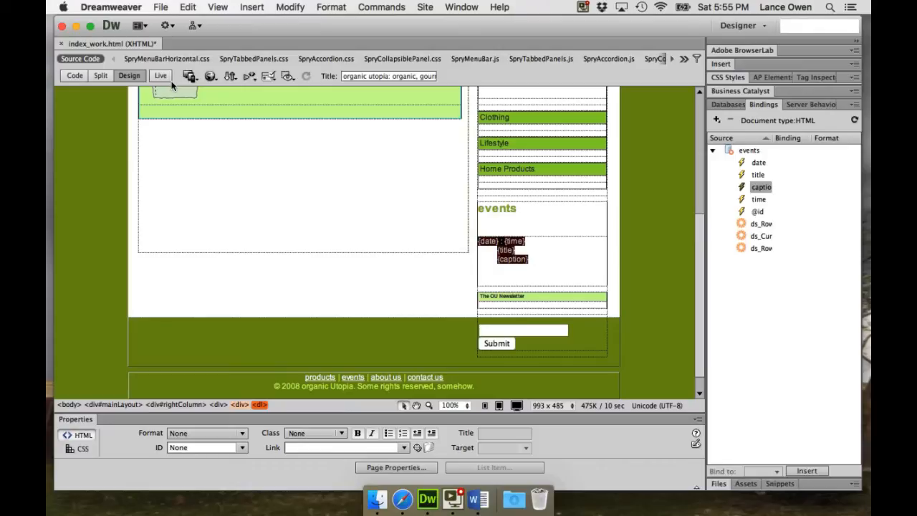
Apply the eventDate class to the {date} : {time} line of the events list
{"action": "left_click_drag", "start_coordinate": [551, 240], "coordinate": [487, 237]}
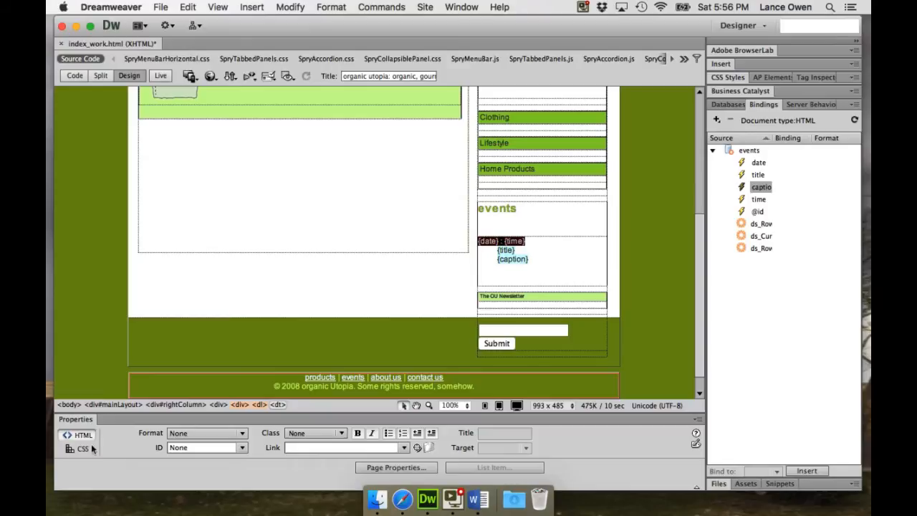
{"action": "left_click", "coordinate": [343, 434]}
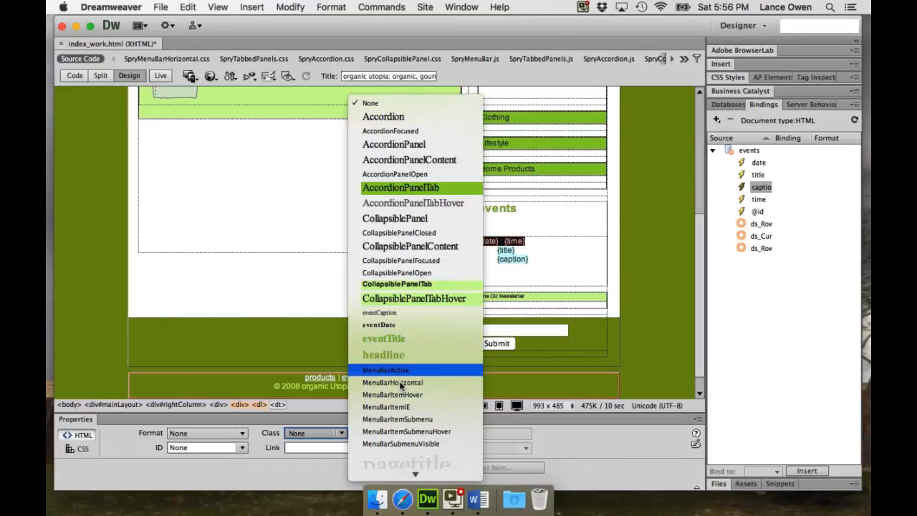
{"action": "left_click", "coordinate": [384, 325]}
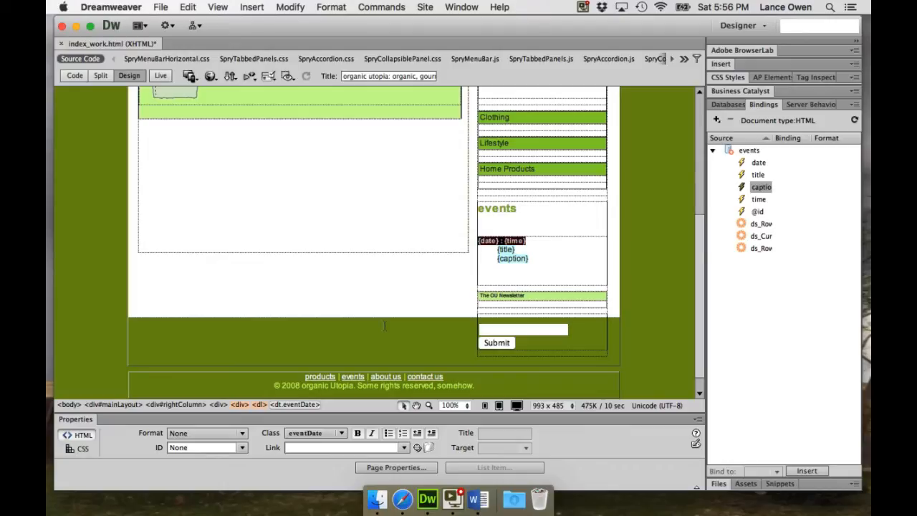
Apply the eventTitle class to the {title} placeholder in the events list
{"action": "left_click", "coordinate": [519, 245]}
{"action": "left_click_drag", "start_coordinate": [518, 246], "coordinate": [499, 250]}
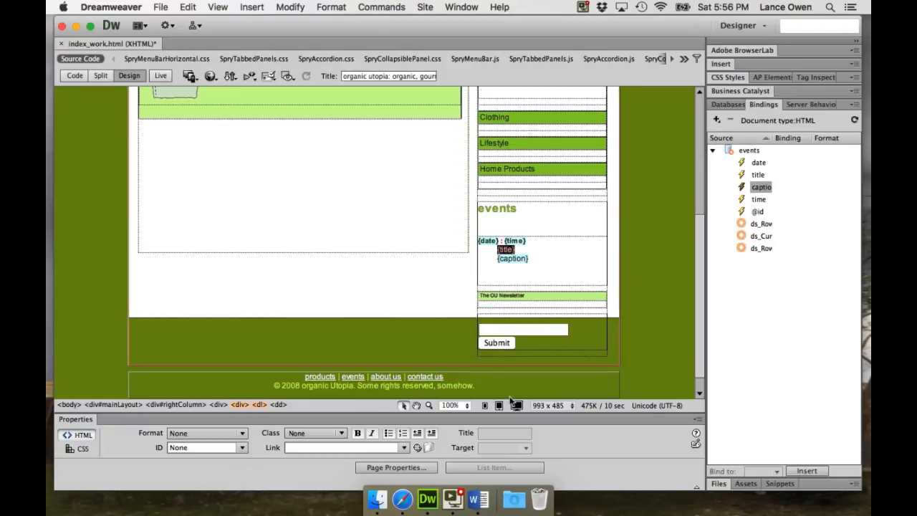
{"action": "left_click", "coordinate": [336, 433]}
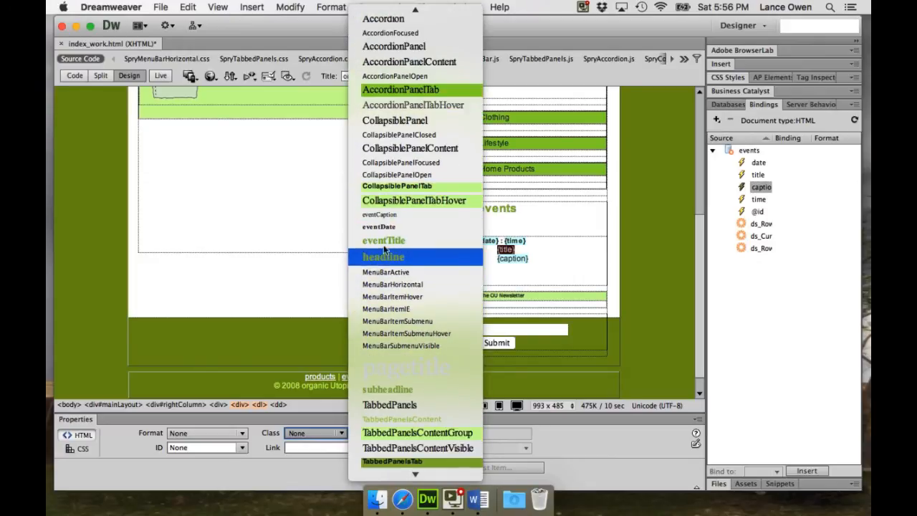
{"action": "left_click", "coordinate": [376, 244]}
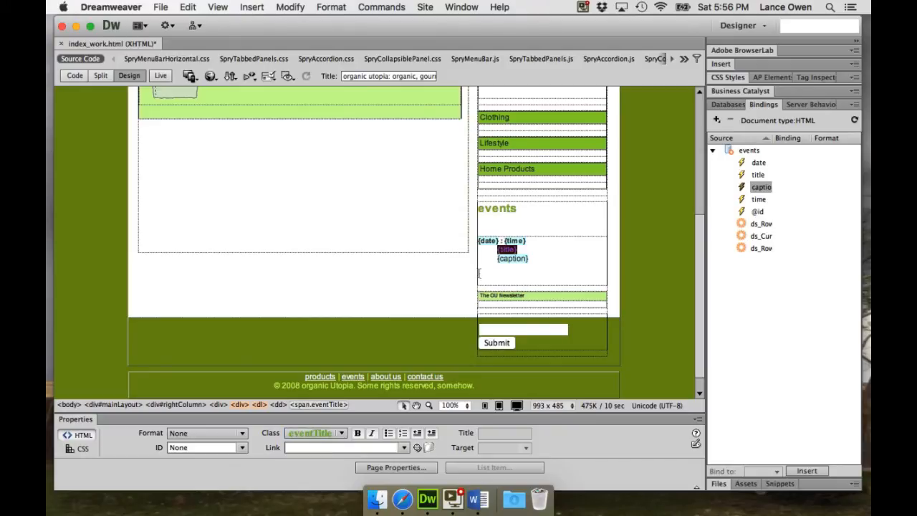
Apply the eventCaption class to the {caption} placeholder in the events list
{"action": "left_click_drag", "start_coordinate": [530, 257], "coordinate": [497, 258]}
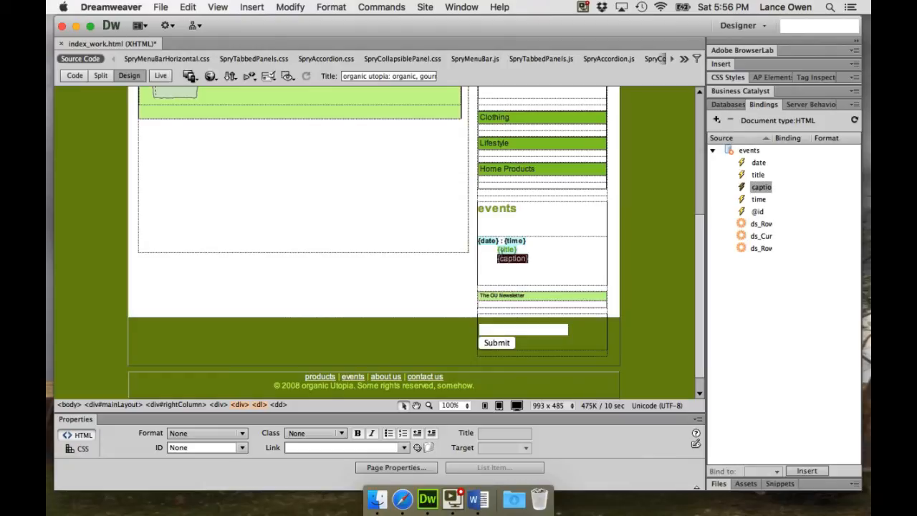
{"action": "left_click", "coordinate": [341, 432]}
{"action": "mouse_move", "coordinate": [415, 475]}
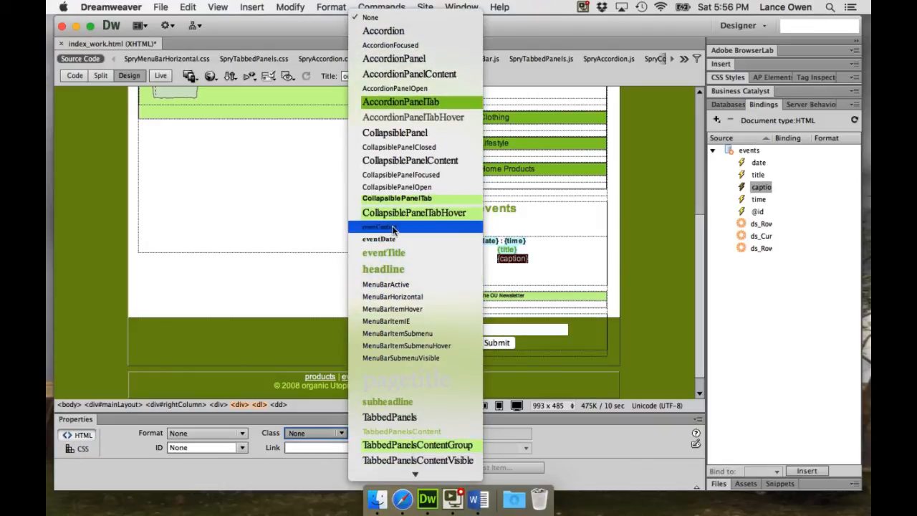
{"action": "left_click", "coordinate": [394, 228]}
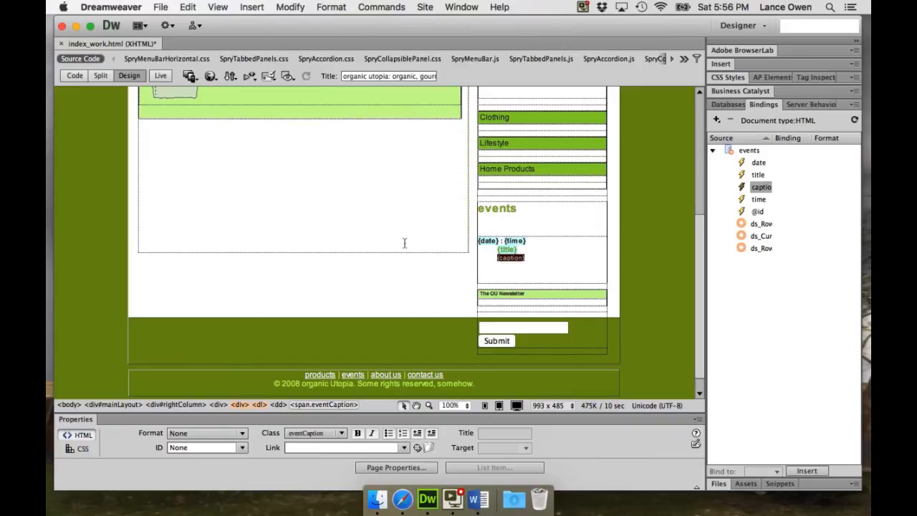
Save all files and preview the page in Safari, examining the styled events list
{"action": "left_click", "coordinate": [162, 8]}
{"action": "left_click", "coordinate": [177, 149]}
{"action": "left_click", "coordinate": [159, 7]}
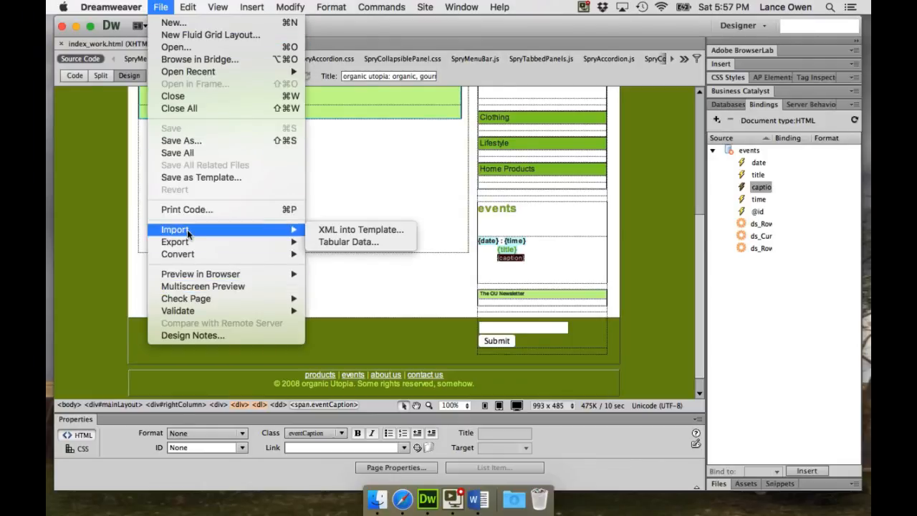
{"action": "mouse_move", "coordinate": [203, 272]}
{"action": "left_click", "coordinate": [349, 272]}
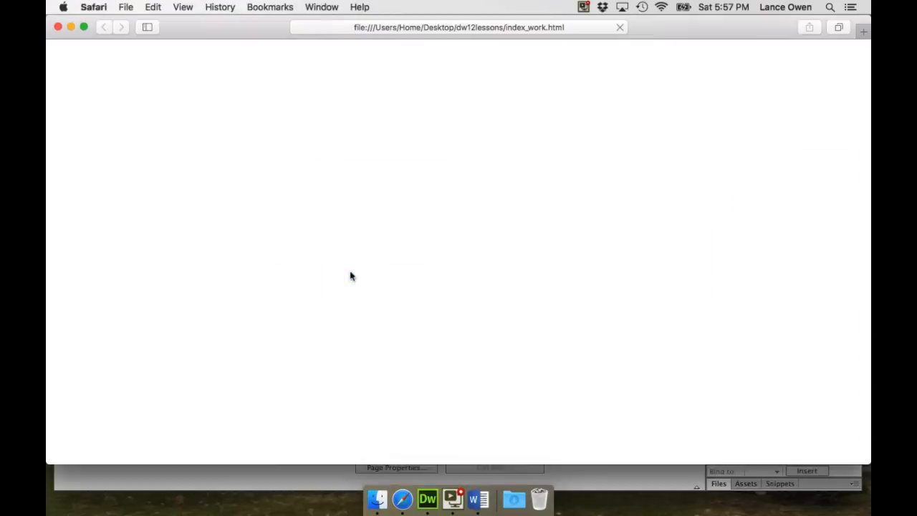
{"action": "scroll", "coordinate": [477, 298], "scroll_direction": "down", "scroll_amount": 3}
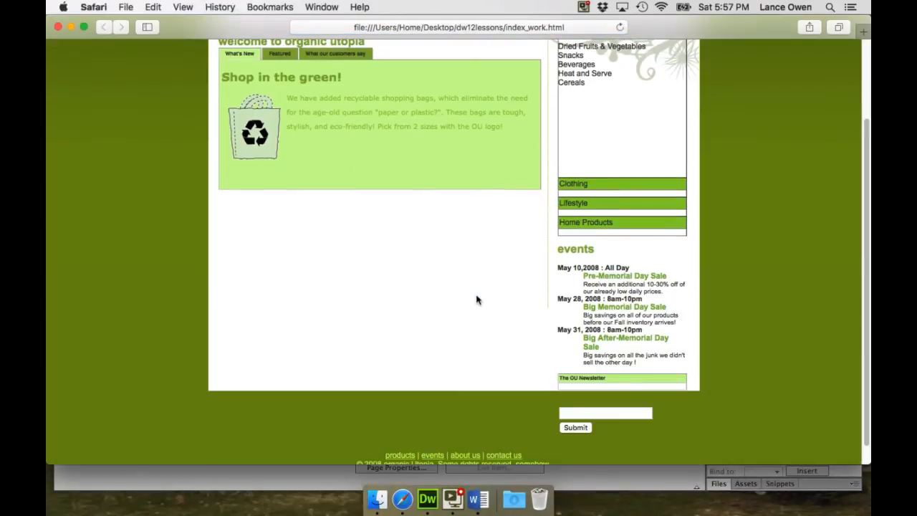